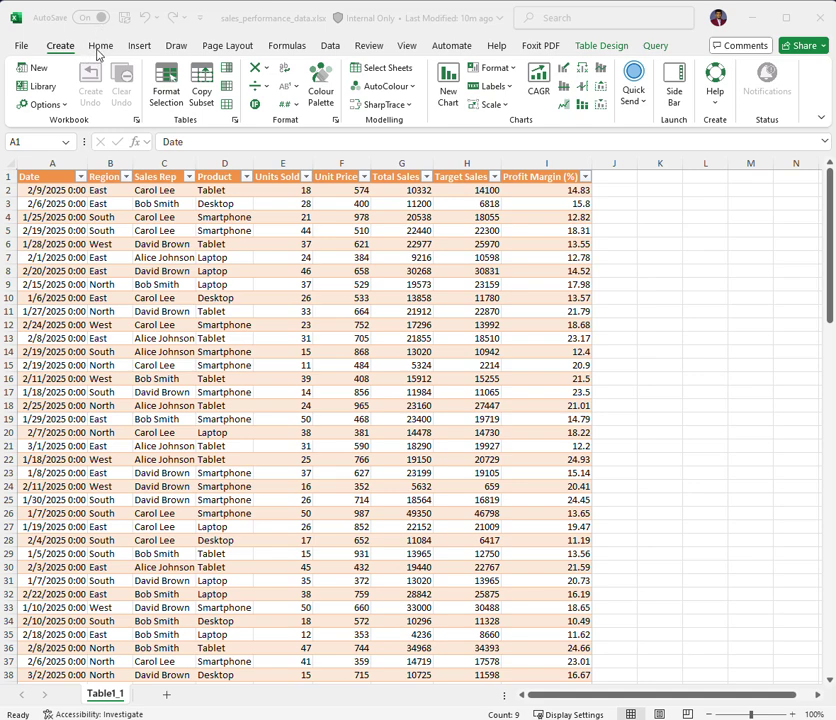
- Select the sales table on the Table1_1 sheet from the Date header across to Profit Margin (%), down to row 38
{"action": "left_click", "coordinate": [100, 46]}
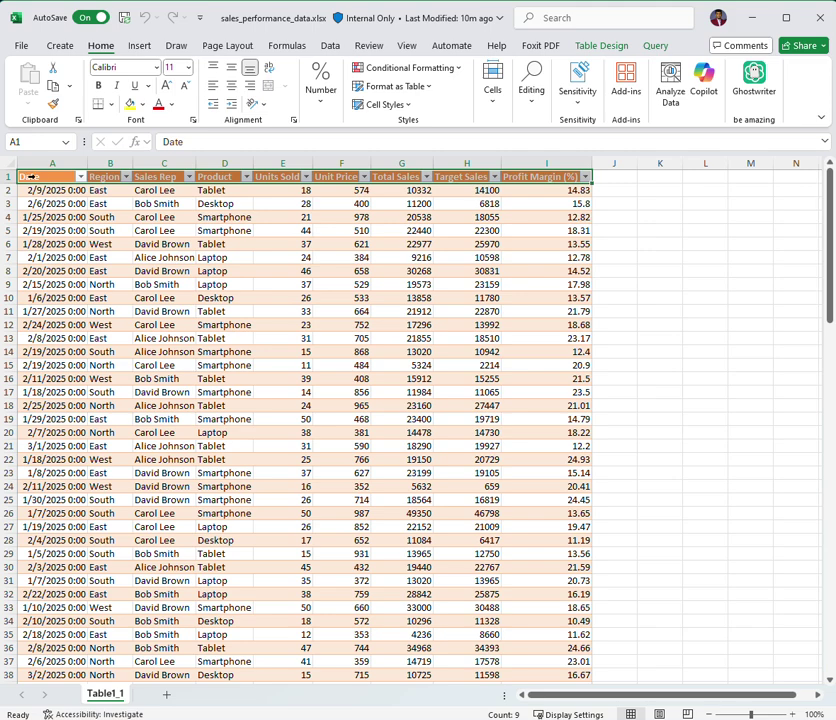
{"action": "left_click_drag", "start_coordinate": [39, 175], "coordinate": [552, 676]}
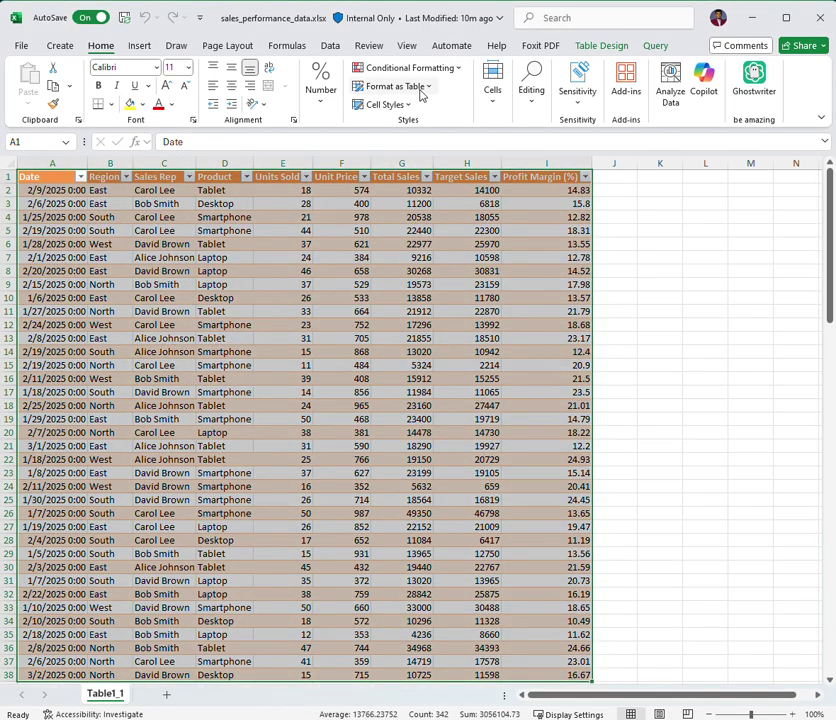
{"action": "left_click", "coordinate": [396, 86]}
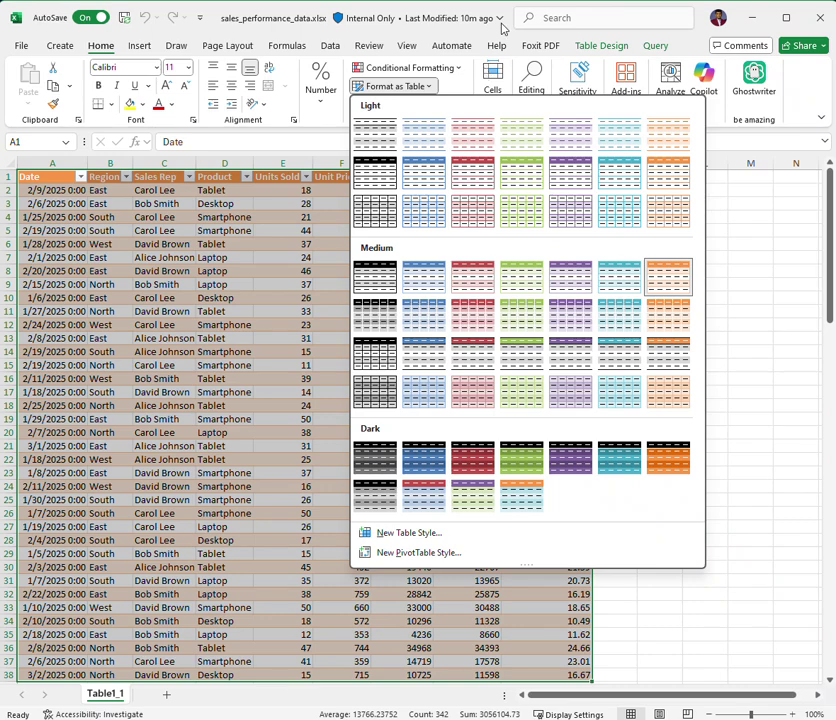
{"action": "left_click", "coordinate": [433, 22]}
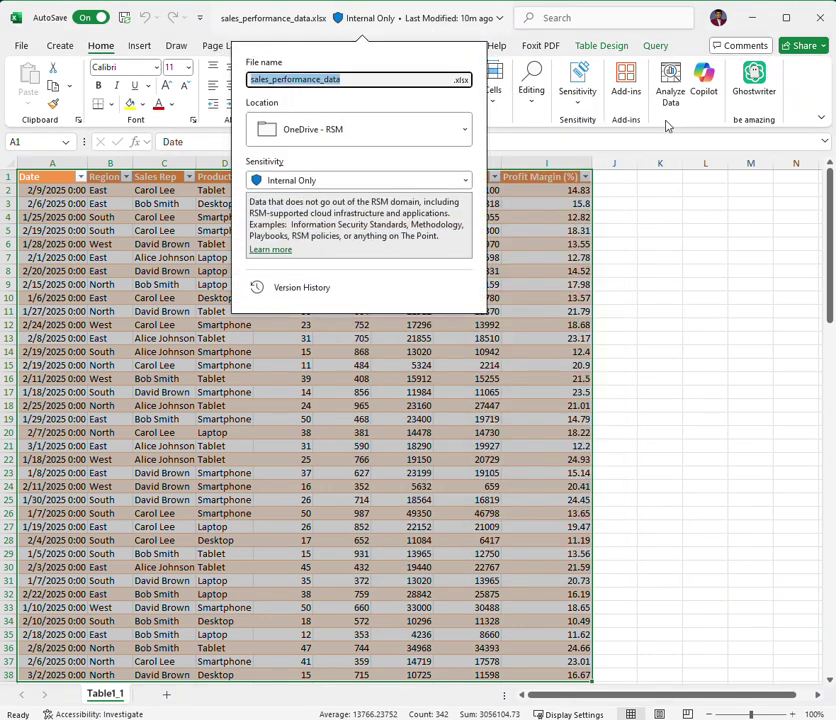
{"action": "left_click", "coordinate": [681, 129]}
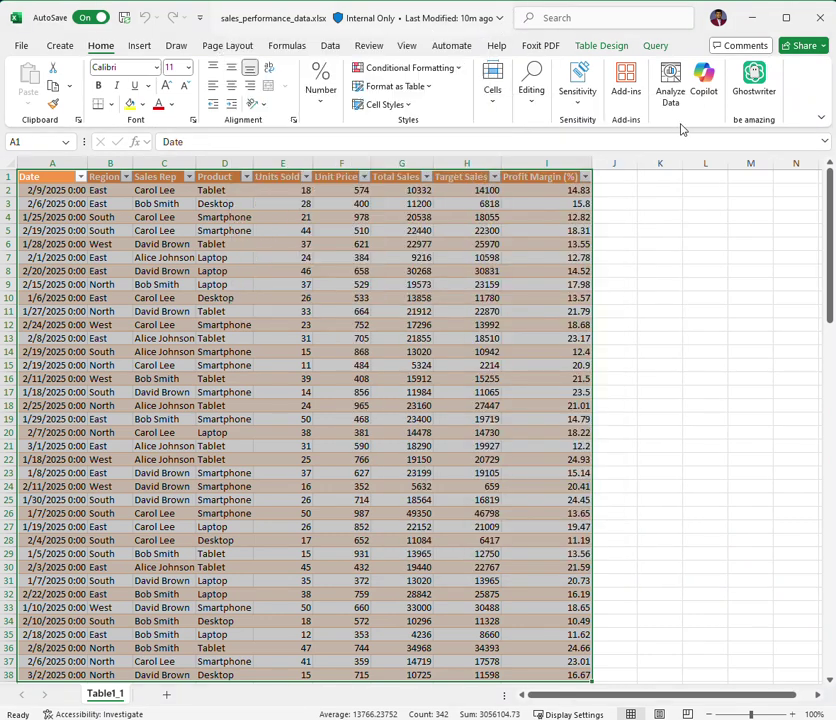
- Open the Copilot chat for the selected sales data and look through its suggested prompts
{"action": "right_click", "coordinate": [48, 177]}
{"action": "mouse_move", "coordinate": [119, 349]}
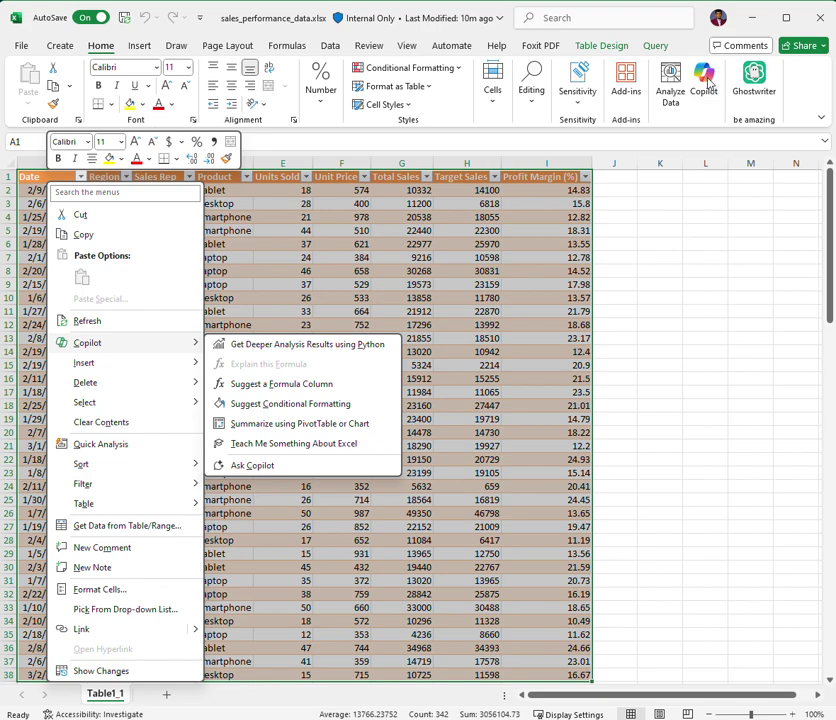
{"action": "left_click", "coordinate": [252, 465]}
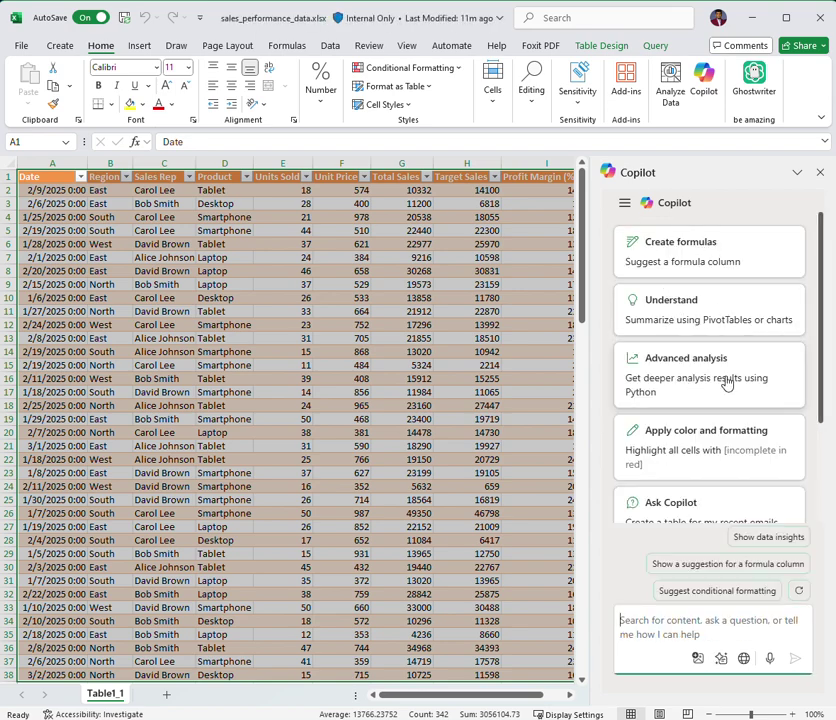
{"action": "scroll", "coordinate": [677, 349], "scroll_direction": "down", "scroll_amount": 3}
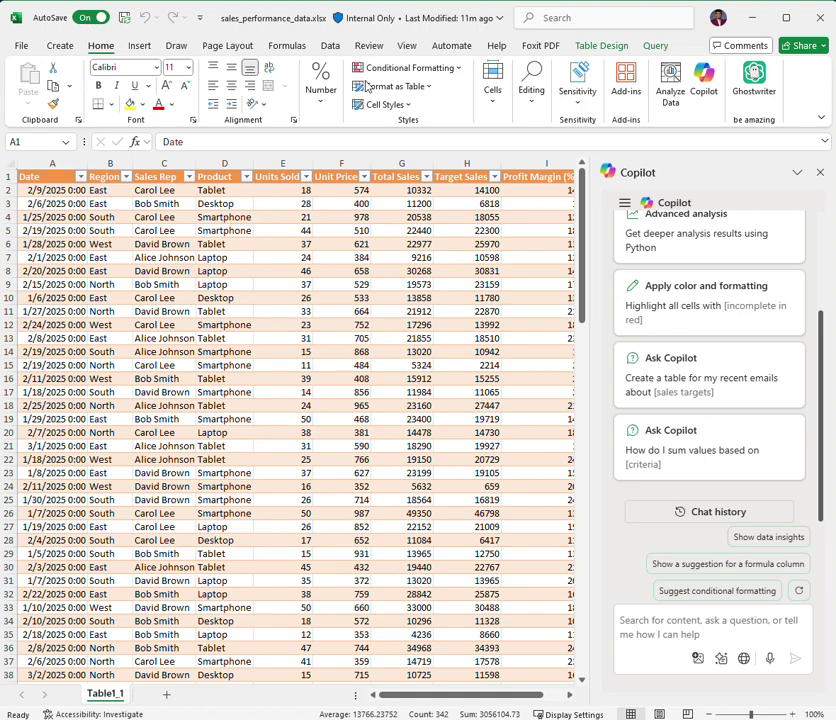
- Ask Copilot for "A line chart showing Total Sales over time." and add the chart to a new sheet
{"action": "left_click", "coordinate": [646, 620]}
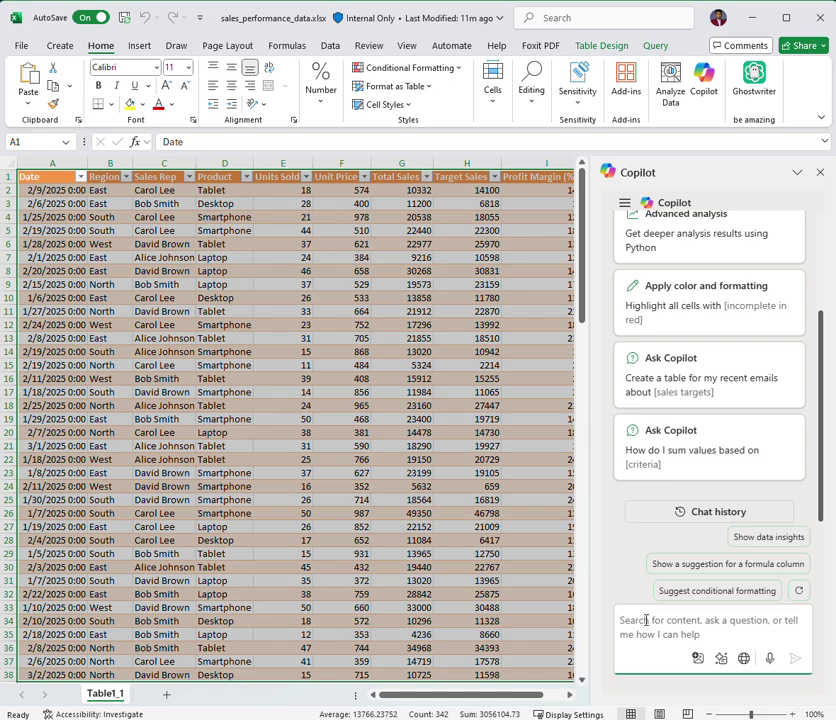
{"action": "type", "text": "A line chart showing Total Sales over time."}
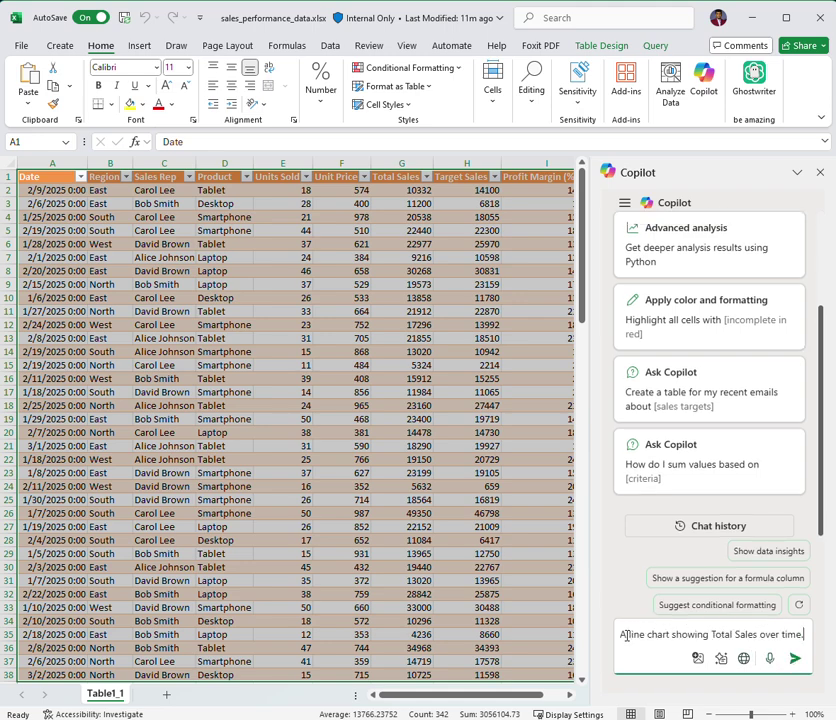
{"action": "left_click", "coordinate": [793, 660]}
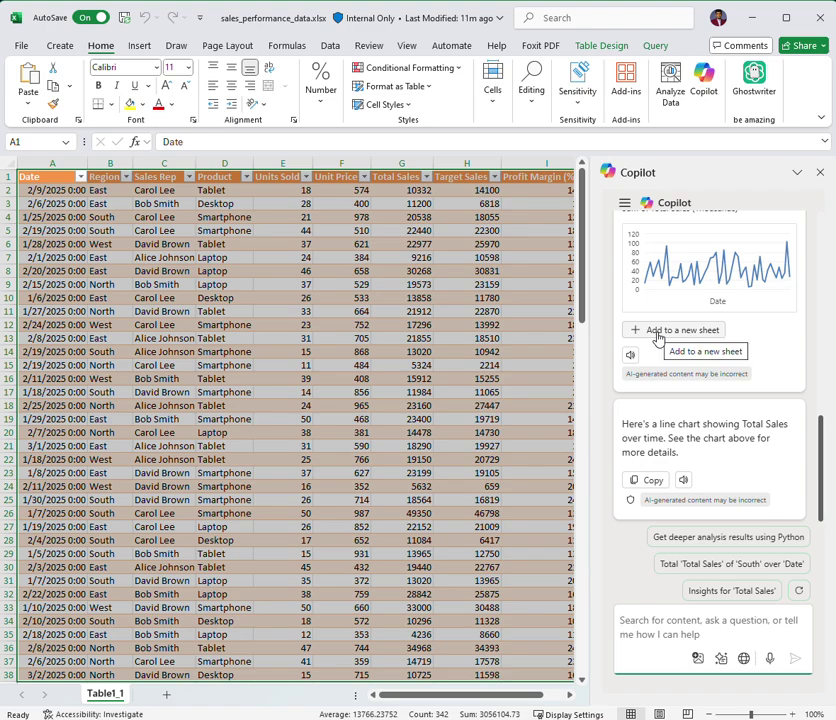
{"action": "left_click", "coordinate": [658, 337]}
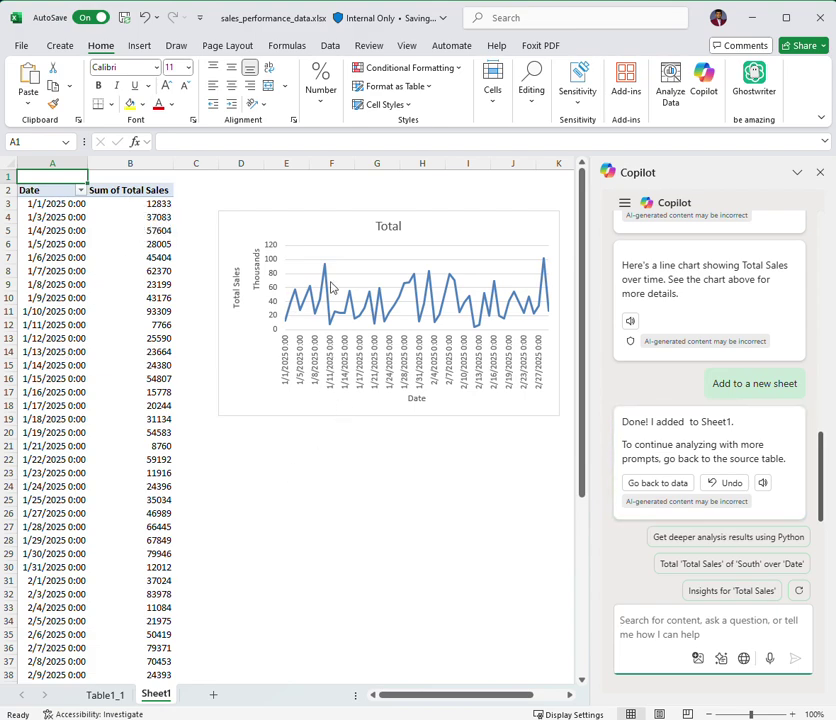
- Ask Copilot for "A bar chart comparing Total Sales vs Target Sales by Region." and view the chart on Sheet2
{"action": "mouse_move", "coordinate": [332, 287]}
{"action": "left_click", "coordinate": [450, 230]}
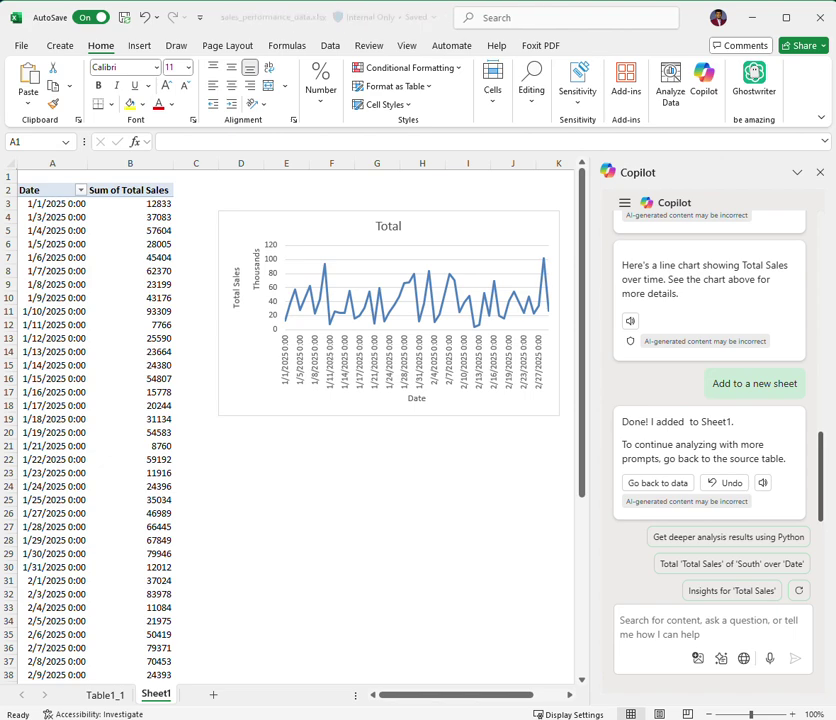
{"action": "left_click", "coordinate": [624, 624]}
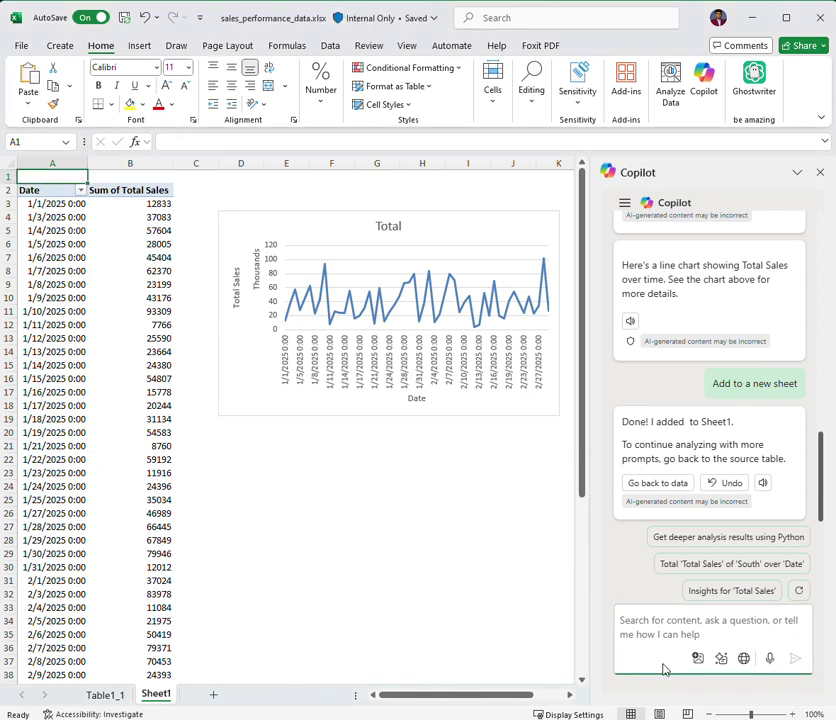
{"action": "type", "text": "A bar chart comparing Total Sales vs Target Sales by Region."}
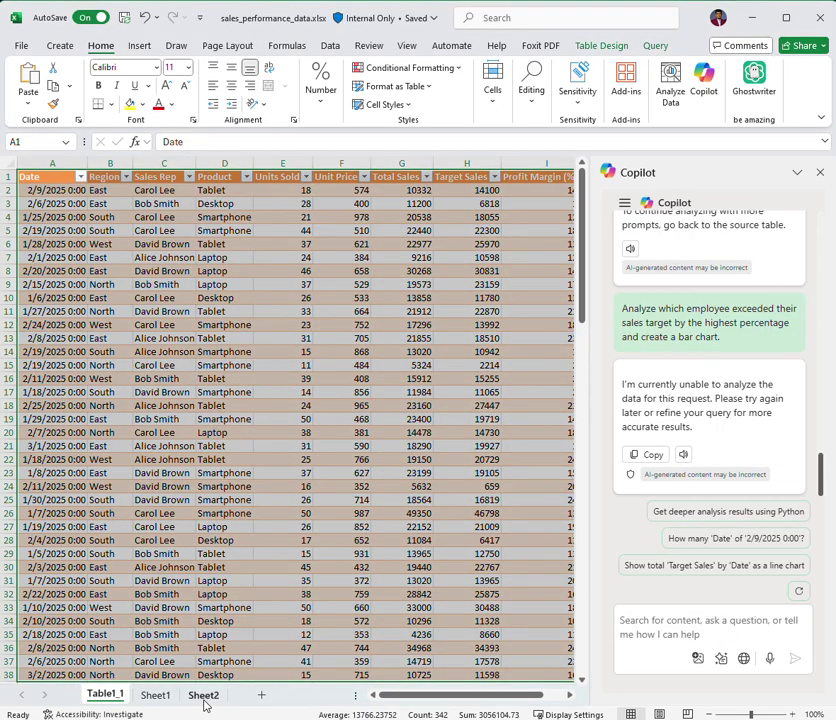
{"action": "left_click", "coordinate": [204, 696]}
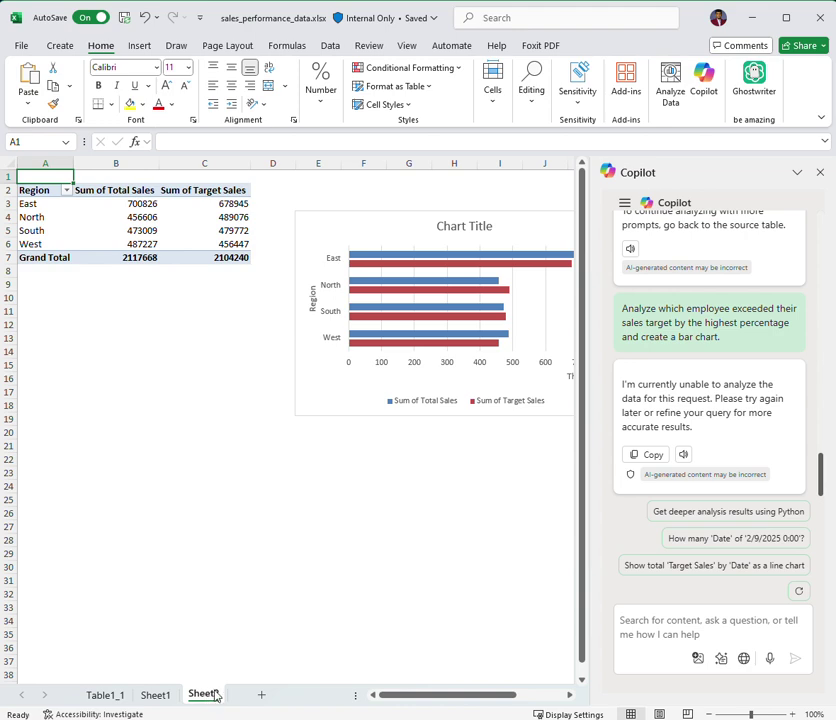
- With the Table1_1 sheet active, ask Copilot to "Summarize key insights from this sales data table."
{"action": "left_click", "coordinate": [689, 637]}
{"action": "type", "text": "Summarize key insights from this sales data table."}
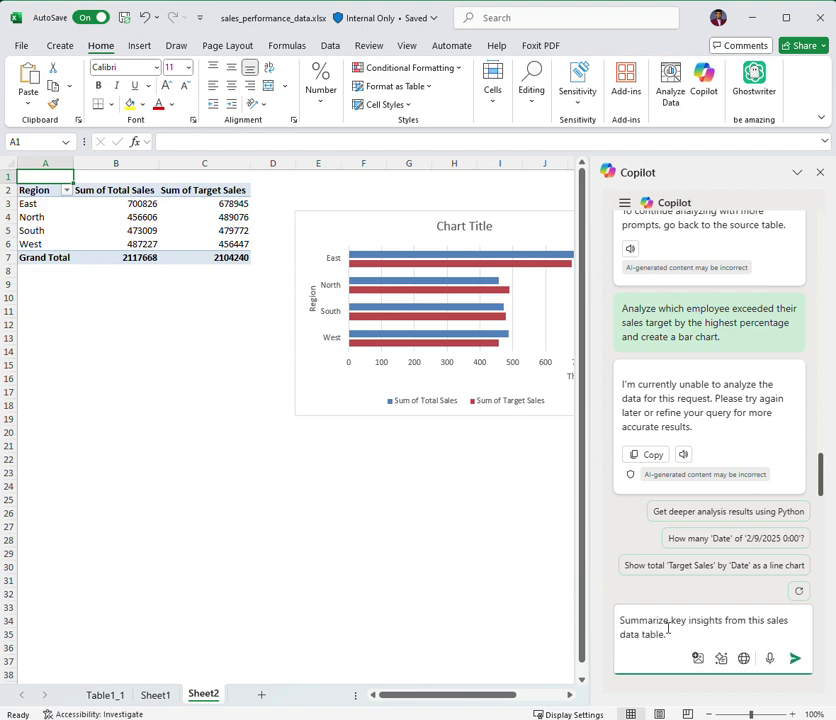
{"action": "left_click", "coordinate": [97, 701]}
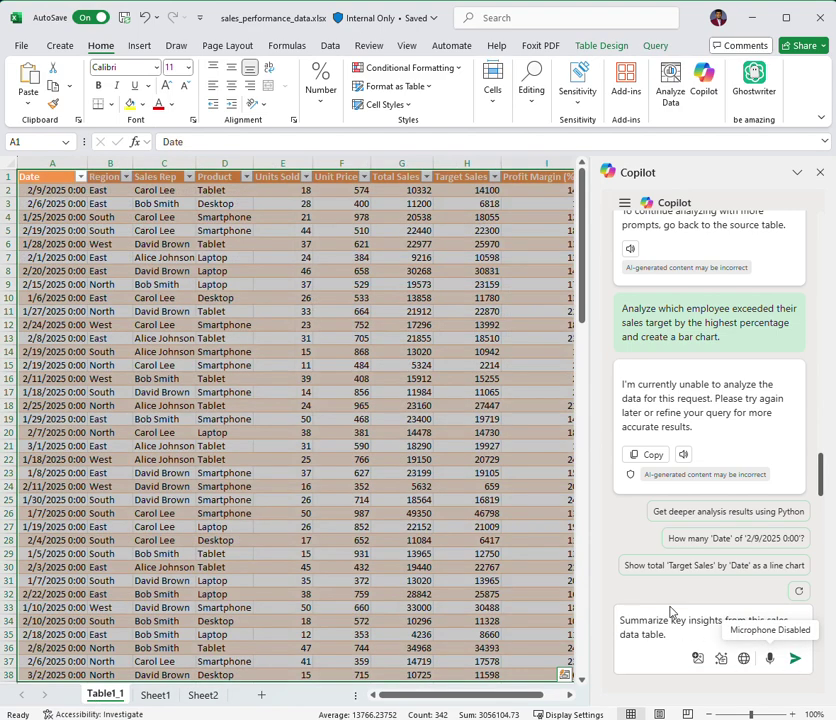
{"action": "left_click", "coordinate": [686, 621]}
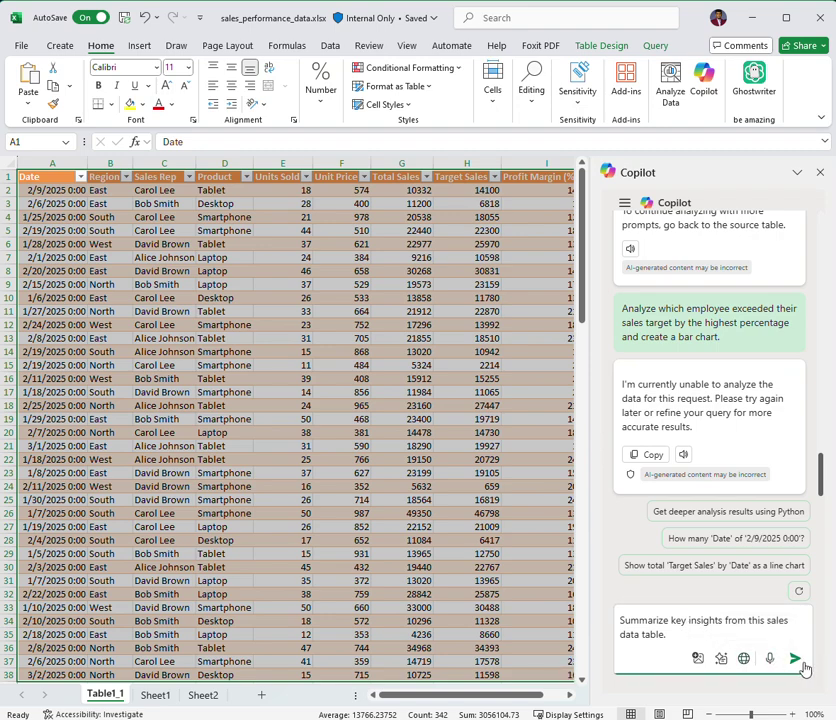
{"action": "left_click", "coordinate": [795, 659]}
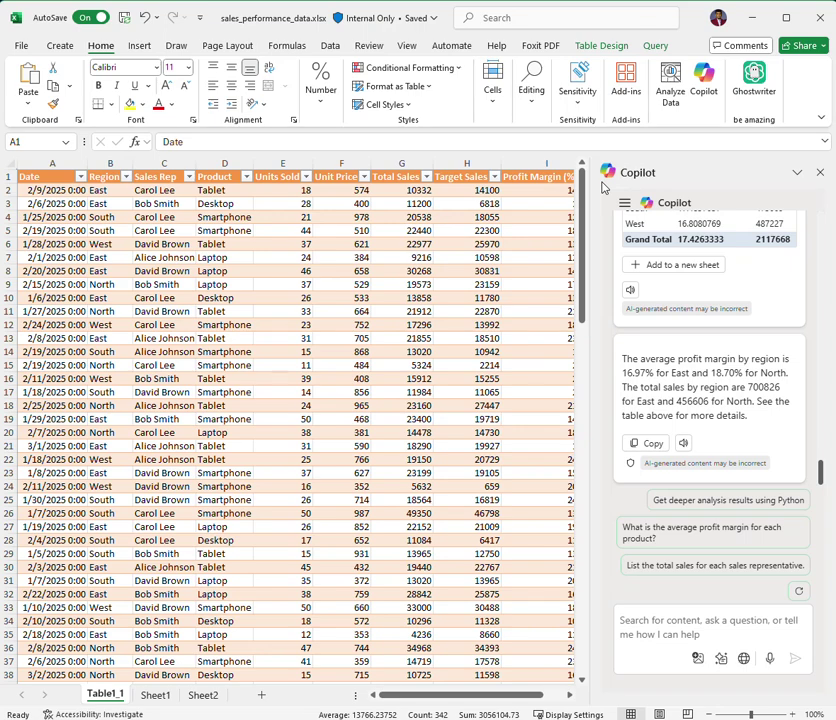
- Ask Copilot to "Show me the average profit margin and total sales per region" and add the resulting table to a new sheet
{"action": "left_click", "coordinate": [661, 631]}
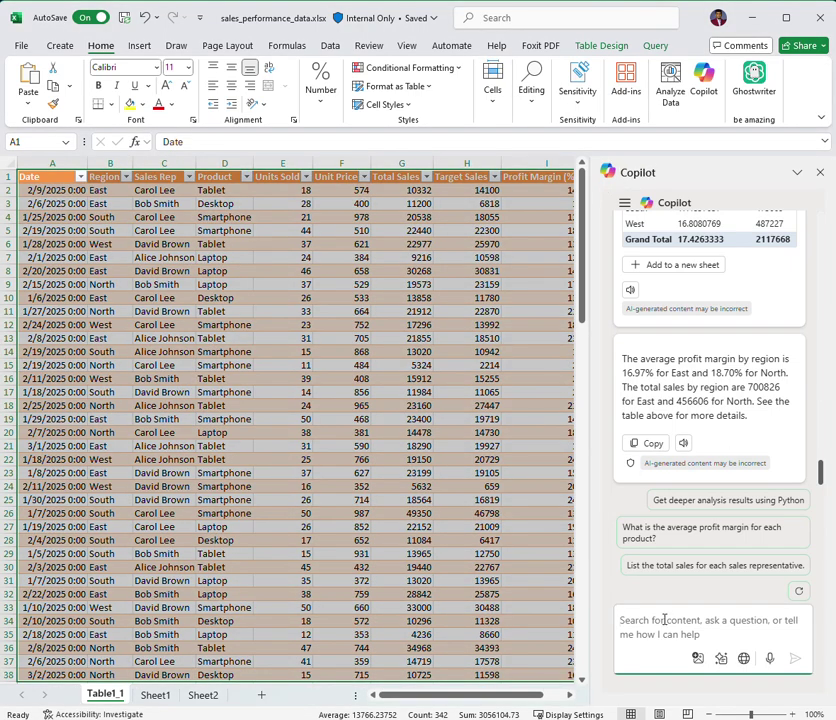
{"action": "type", "text": "Show me the average profit margin and total sales per region"}
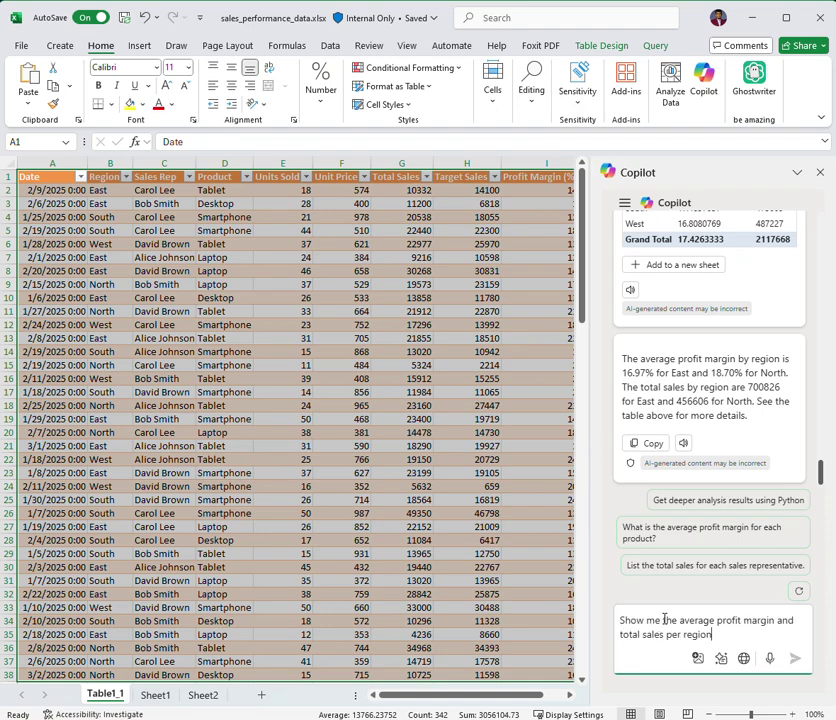
{"action": "left_click", "coordinate": [791, 657]}
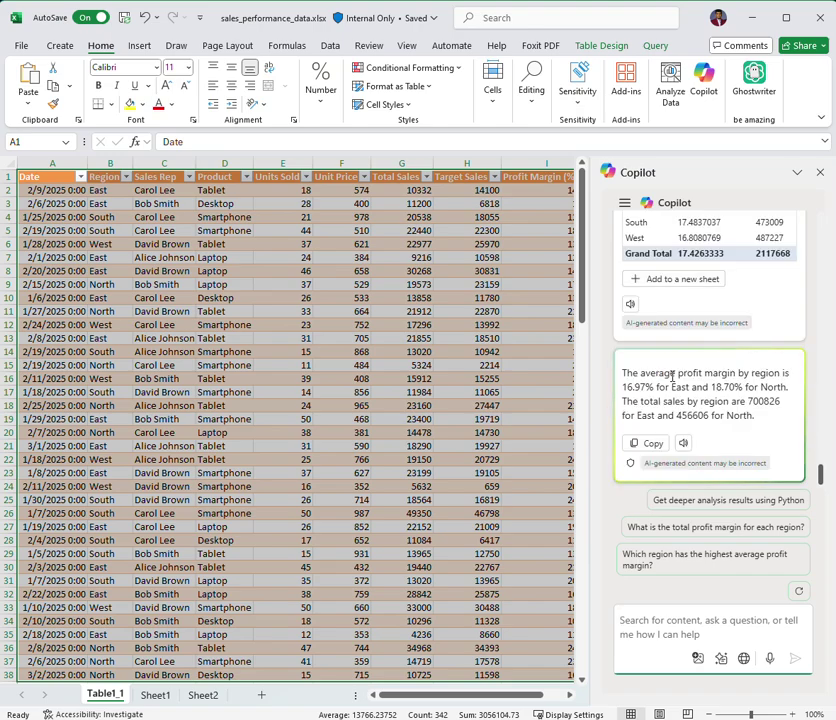
{"action": "left_click", "coordinate": [664, 279]}
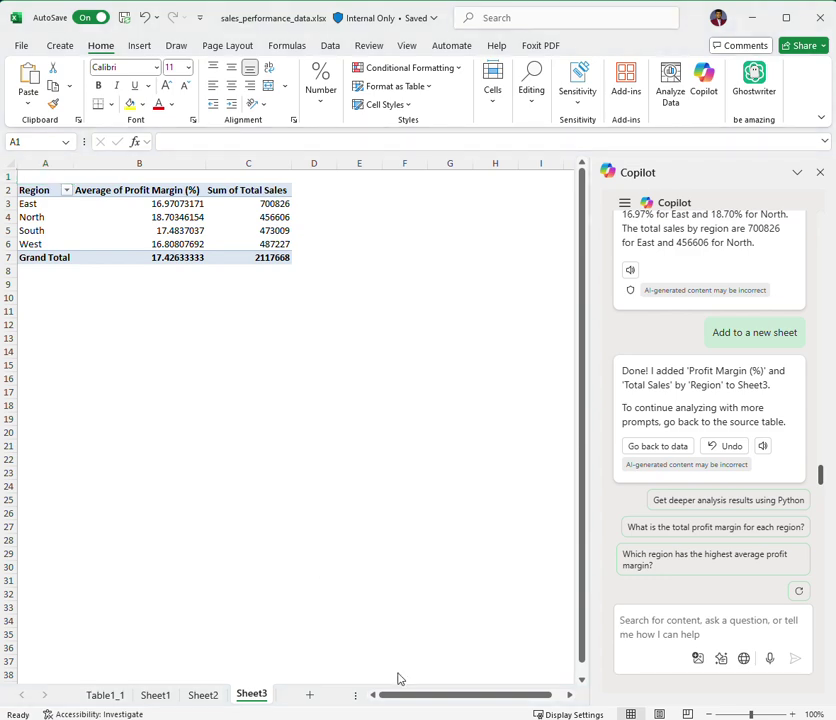
- Ask Copilot to "Compare actual Total Sales with Target Sales and highlight underperforming entries." and apply its proposed conditional formatting to the Table1_1 data
{"action": "left_click", "coordinate": [653, 622]}
{"action": "type", "text": "Compare actual Total Sales with Target Sales and highlight underperforming entries."}
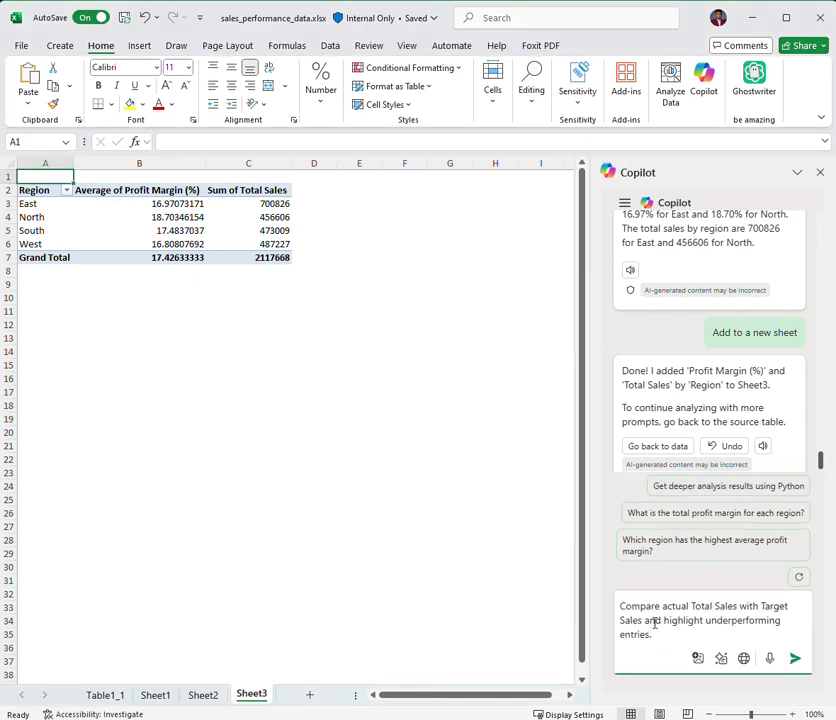
{"action": "left_click", "coordinate": [796, 658]}
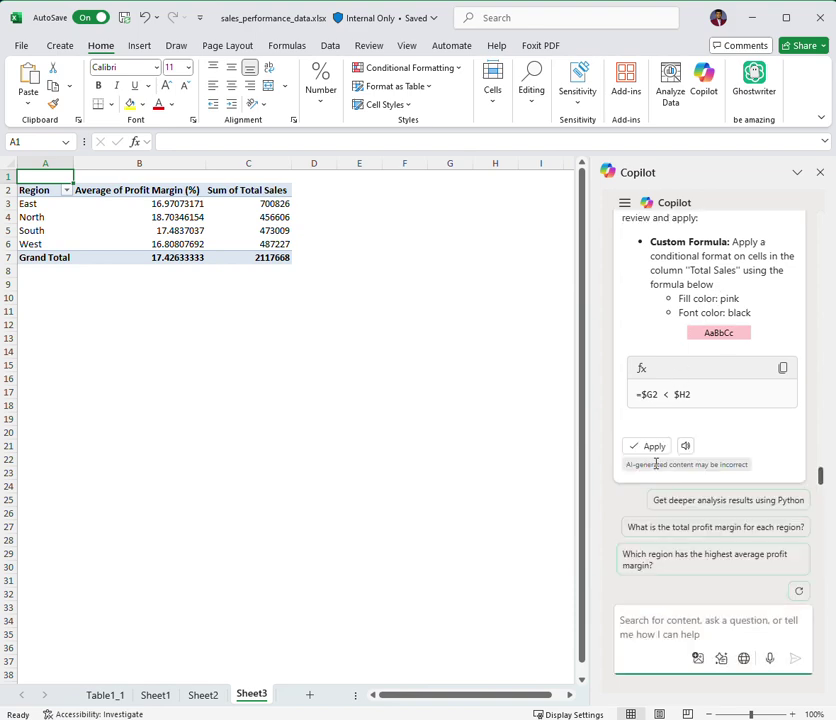
{"action": "left_click", "coordinate": [650, 446]}
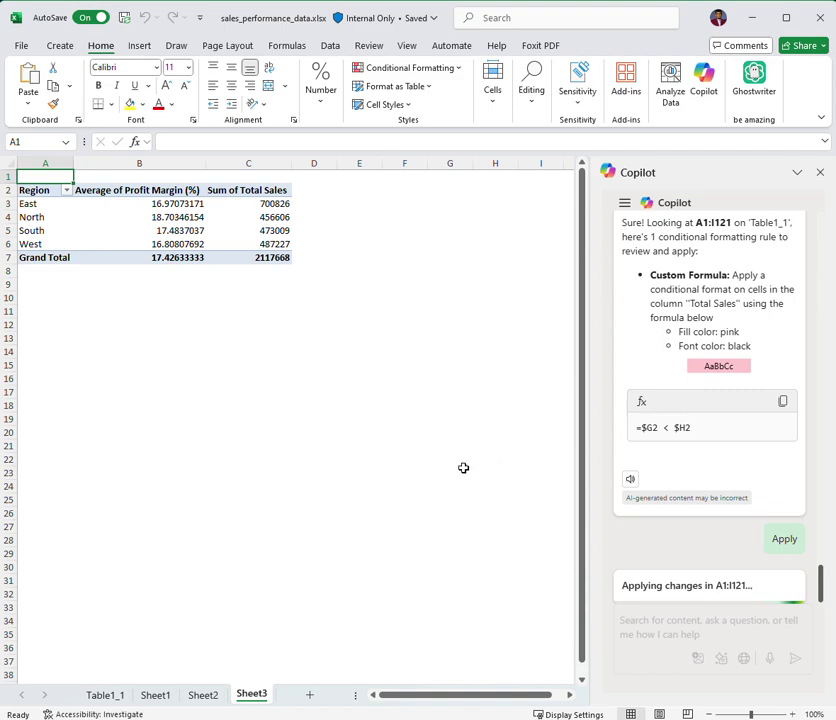
{"action": "left_click", "coordinate": [107, 703]}
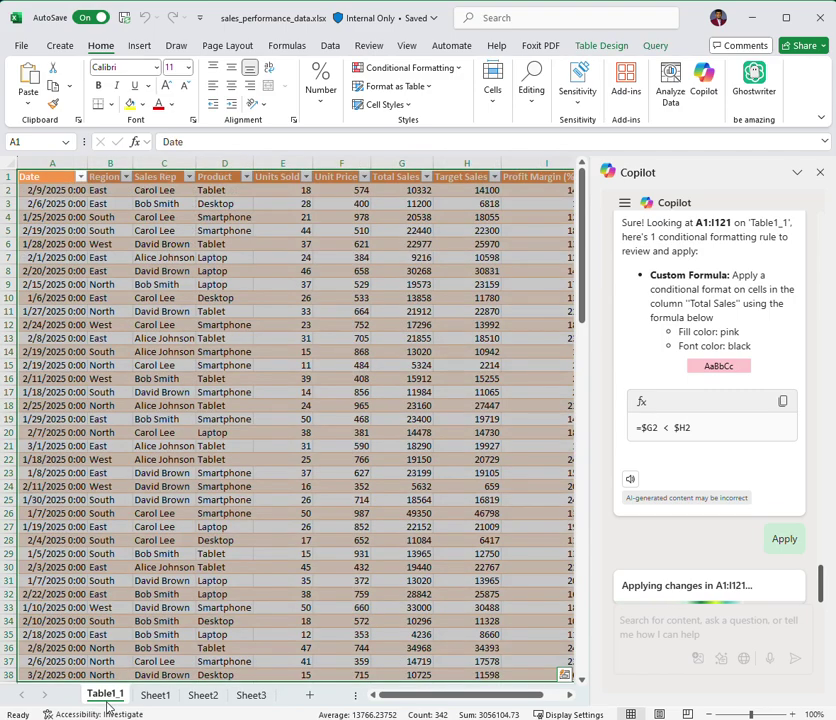